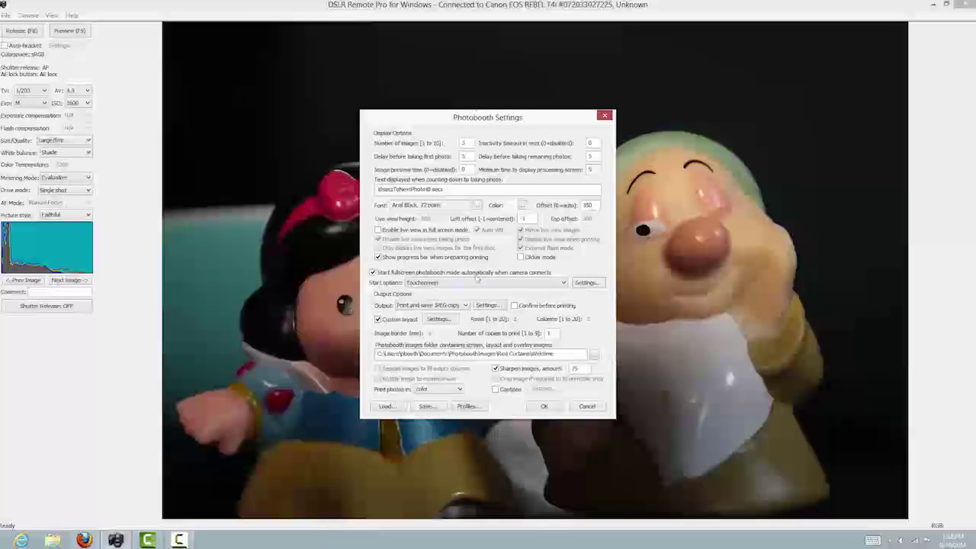
Open the photobooth profiles list from Photobooth Settings
{"action": "left_click", "coordinate": [467, 406]}
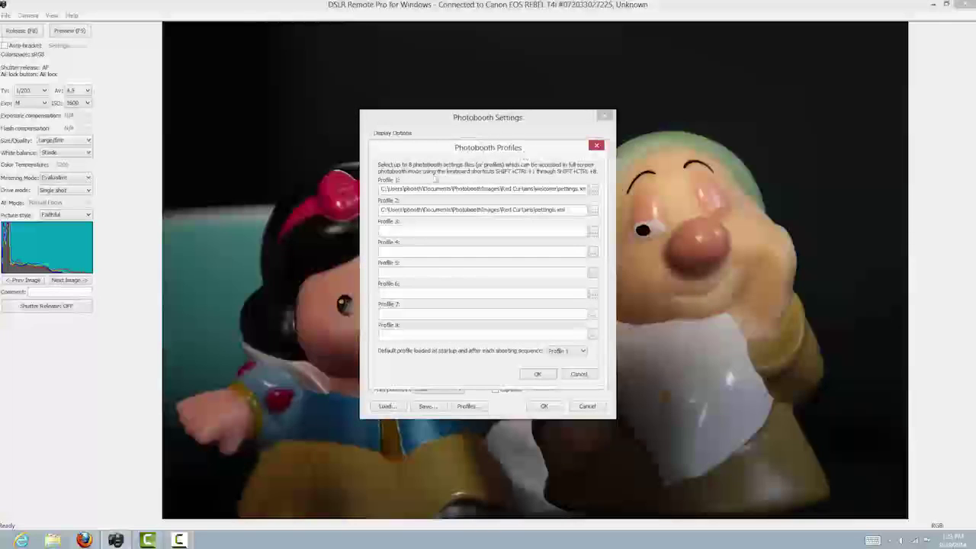
Assign the Welcome folder's settings.xml to photobooth Profile 1
{"action": "left_click", "coordinate": [594, 192]}
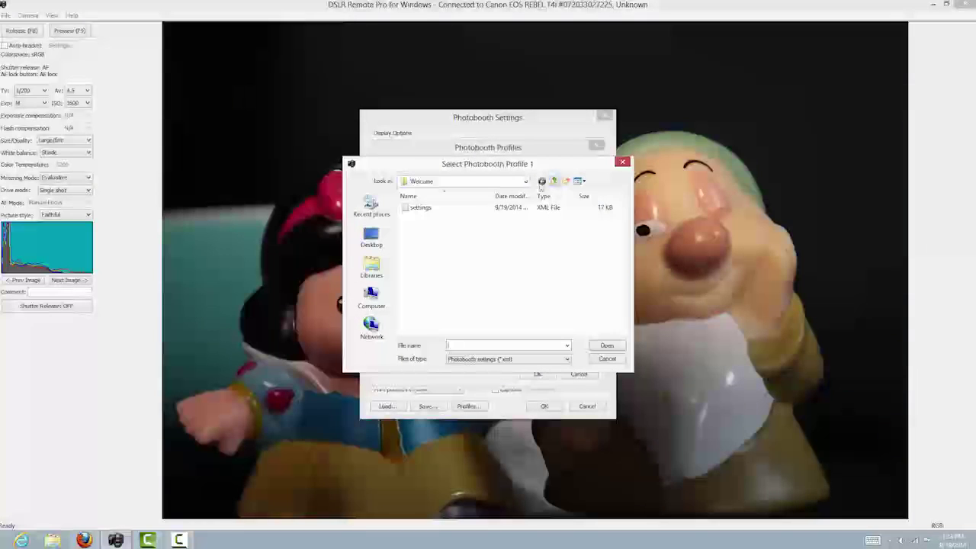
{"action": "left_click", "coordinate": [604, 360]}
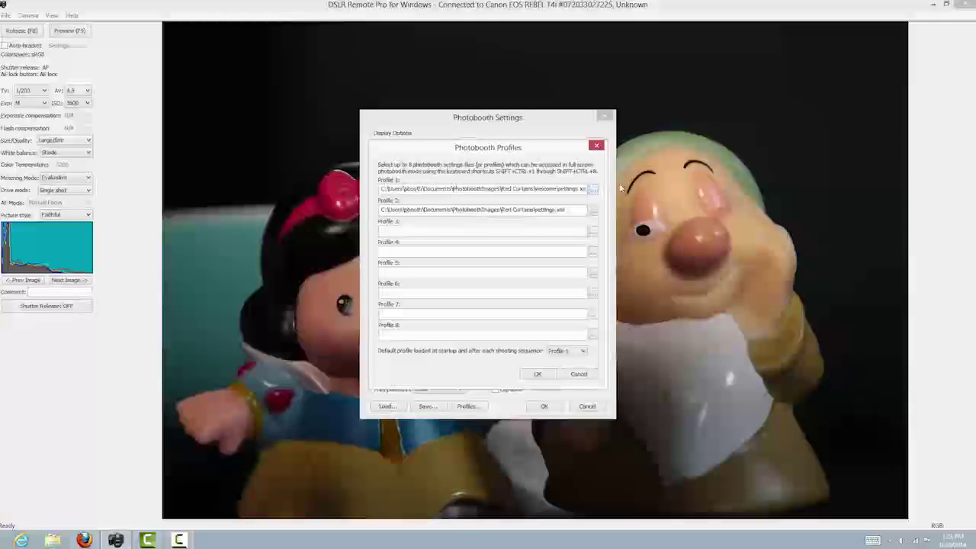
{"action": "left_click", "coordinate": [594, 188]}
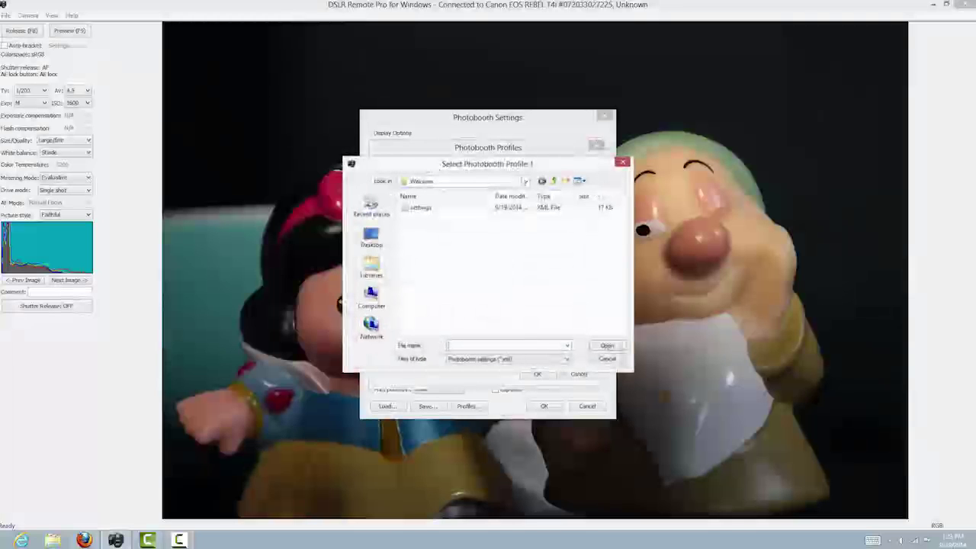
{"action": "left_click", "coordinate": [551, 184]}
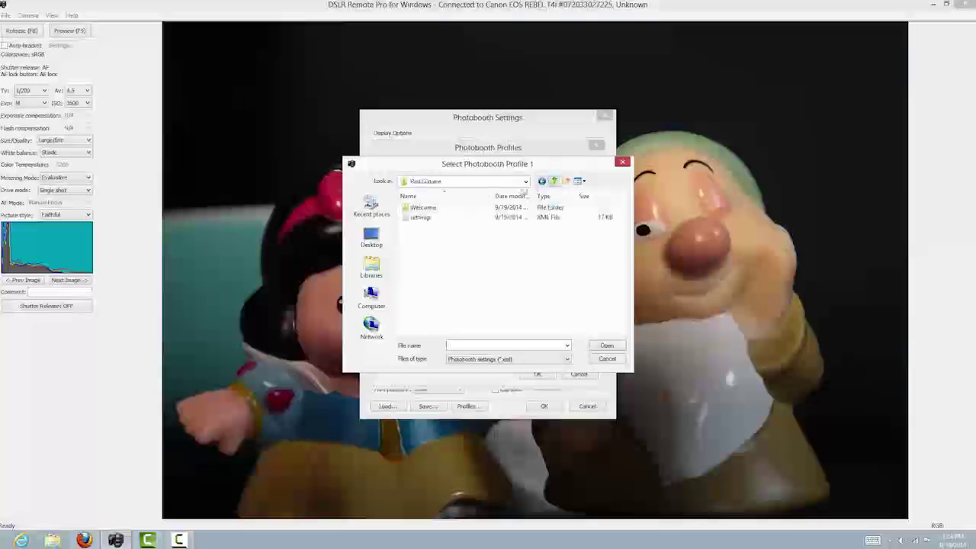
{"action": "double_click", "coordinate": [412, 207]}
{"action": "left_click", "coordinate": [411, 207]}
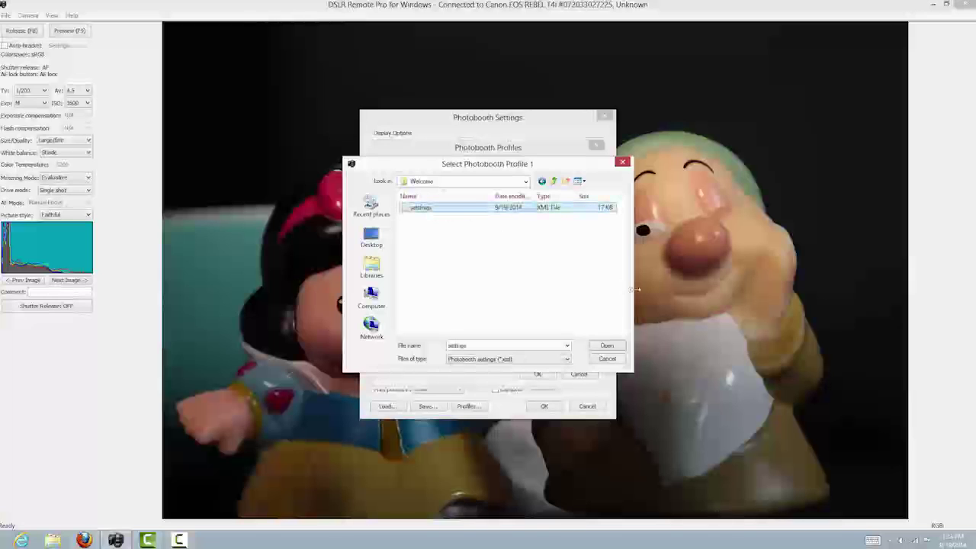
{"action": "left_click", "coordinate": [603, 347]}
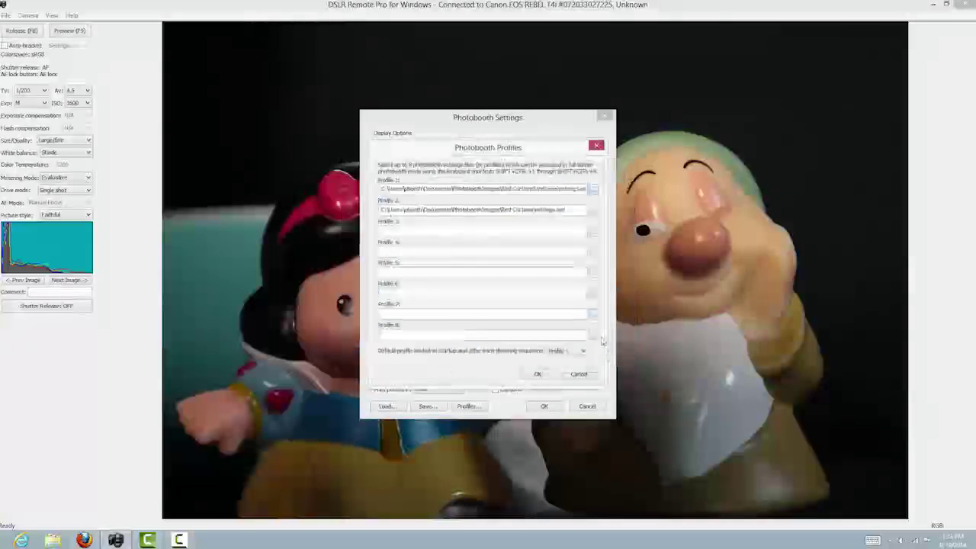
Assign the Red Curtains settings.xml to Profile 2 and accept the profile assignments
{"action": "left_click", "coordinate": [593, 211]}
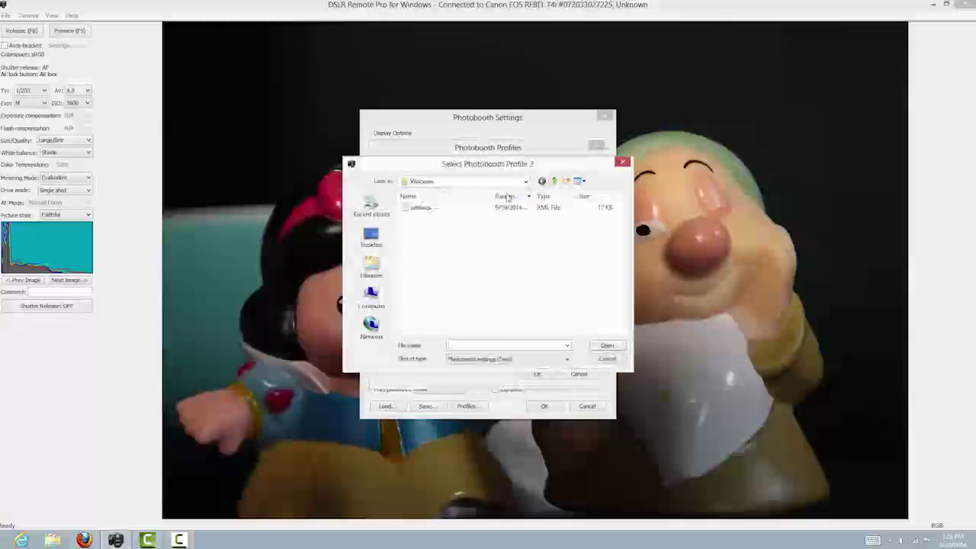
{"action": "left_click", "coordinate": [553, 182]}
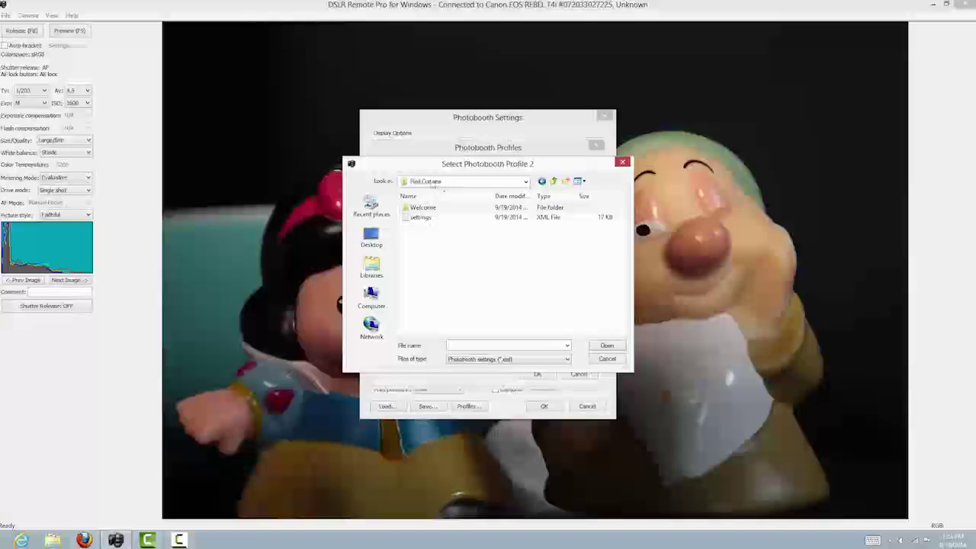
{"action": "left_click", "coordinate": [416, 220]}
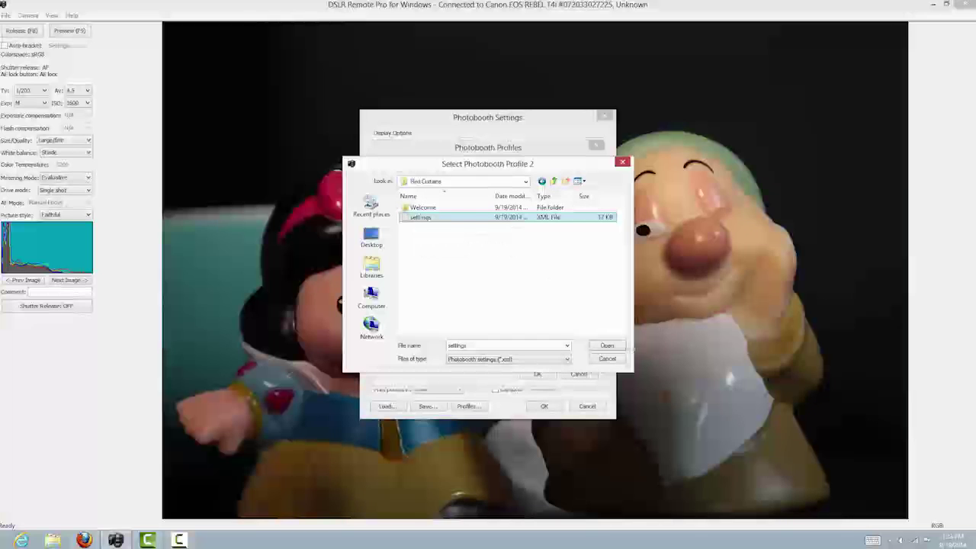
{"action": "left_click", "coordinate": [614, 348]}
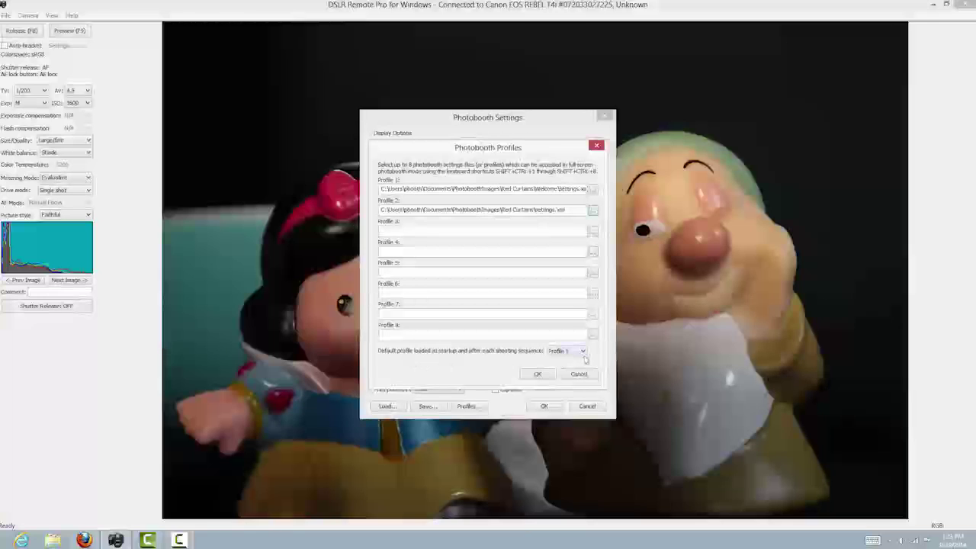
{"action": "left_click", "coordinate": [537, 375]}
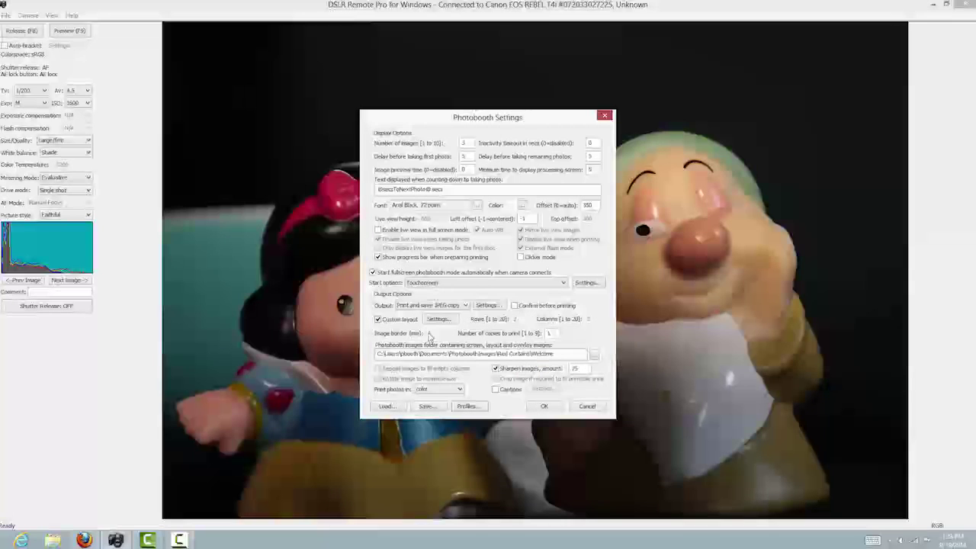
{"action": "left_click", "coordinate": [428, 406]}
Save photobooth and printer settings, replacing settings.xml in the Welcome folder
{"action": "left_click", "coordinate": [532, 293]}
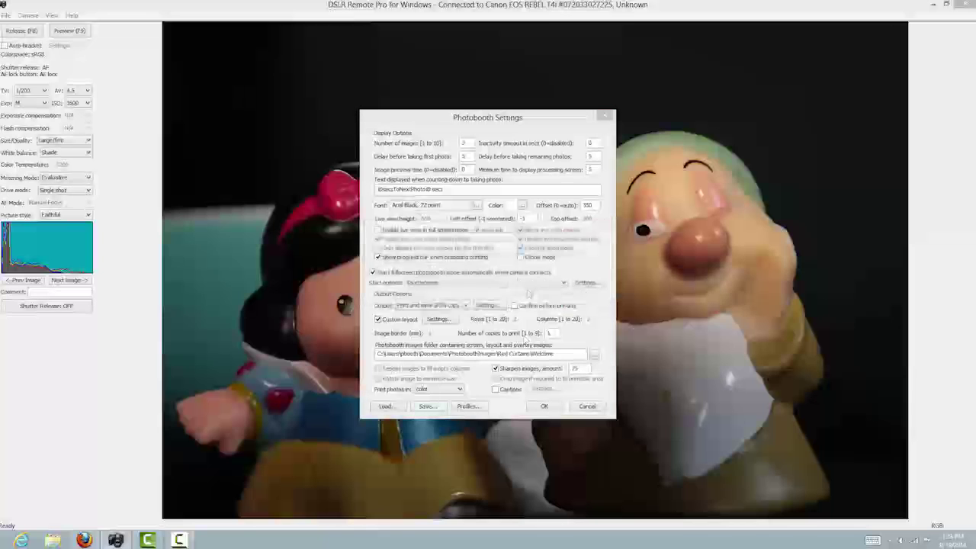
{"action": "double_click", "coordinate": [422, 208]}
{"action": "left_click", "coordinate": [420, 207]}
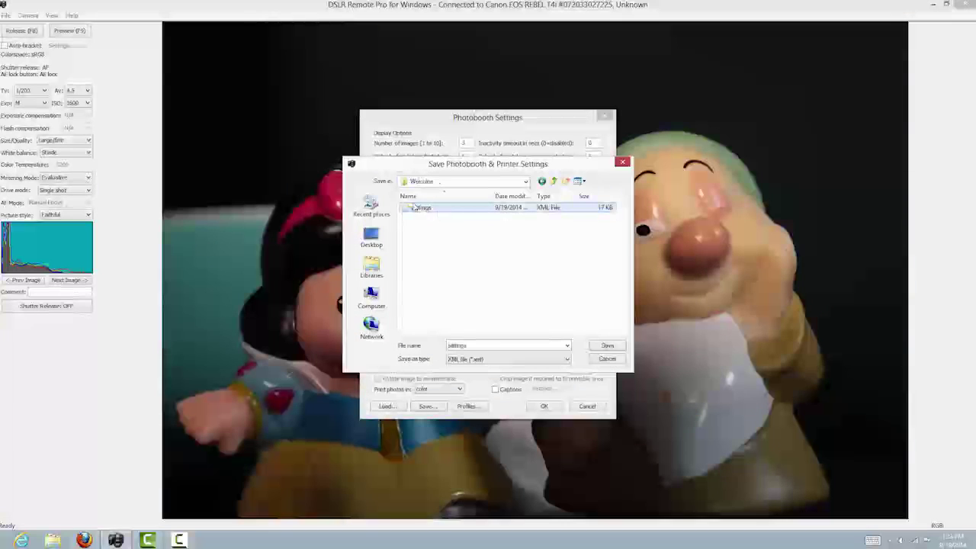
{"action": "left_click", "coordinate": [610, 347]}
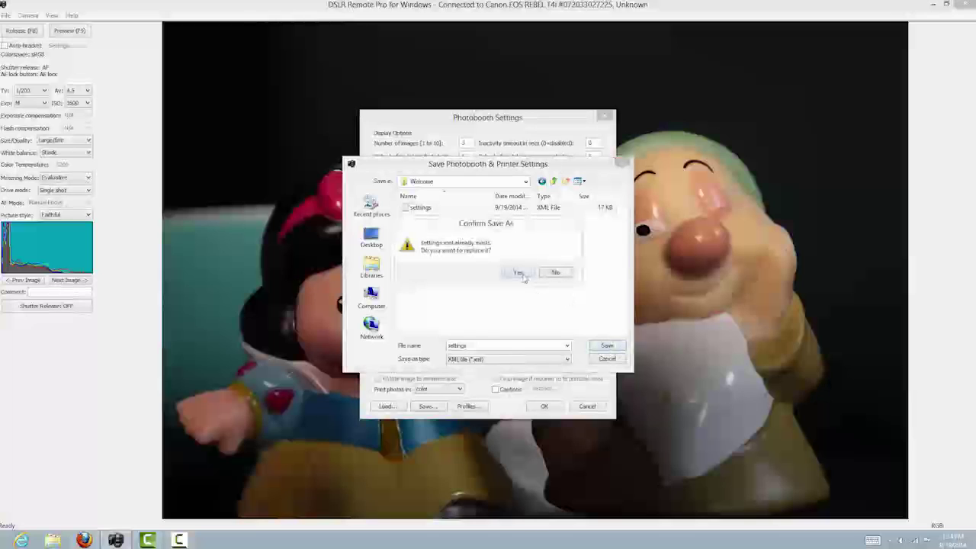
{"action": "left_click", "coordinate": [519, 273]}
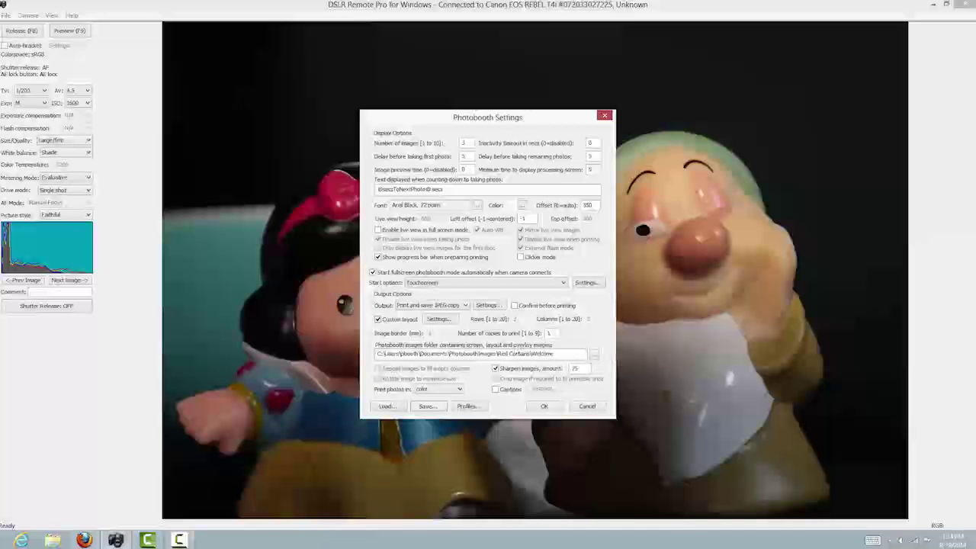
Set the photobooth images folder to Red Curtains and apply the settings
{"action": "left_click", "coordinate": [597, 355]}
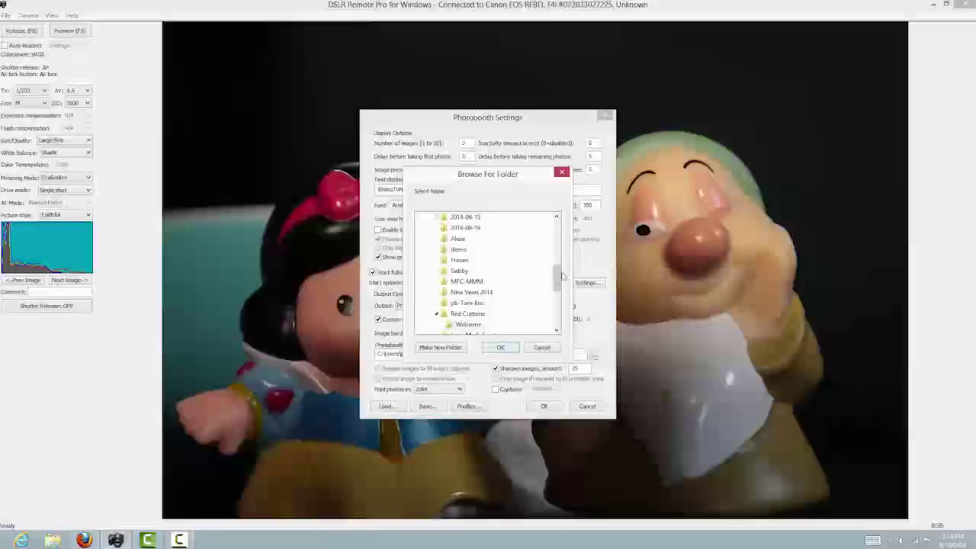
{"action": "scroll", "coordinate": [561, 280], "scroll_direction": "down", "scroll_amount": 2}
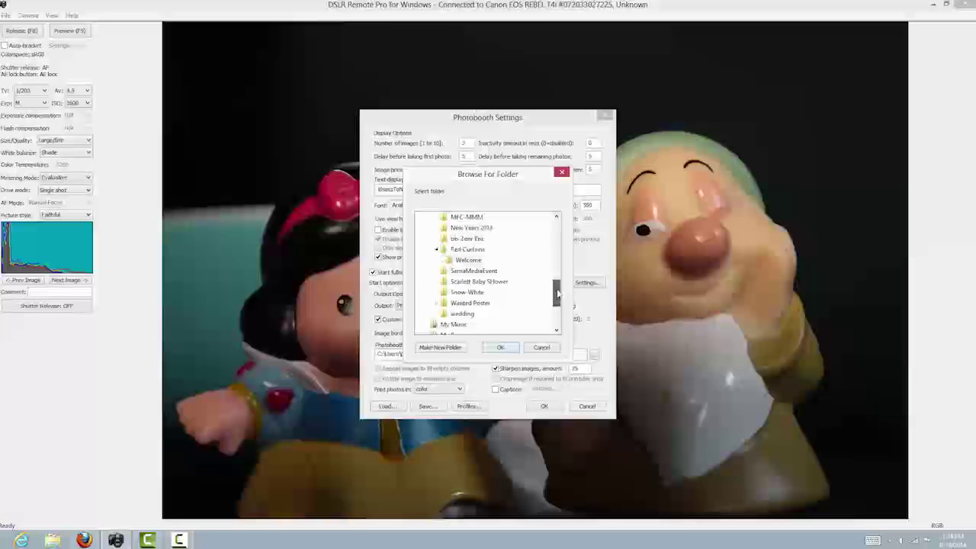
{"action": "left_click", "coordinate": [465, 249]}
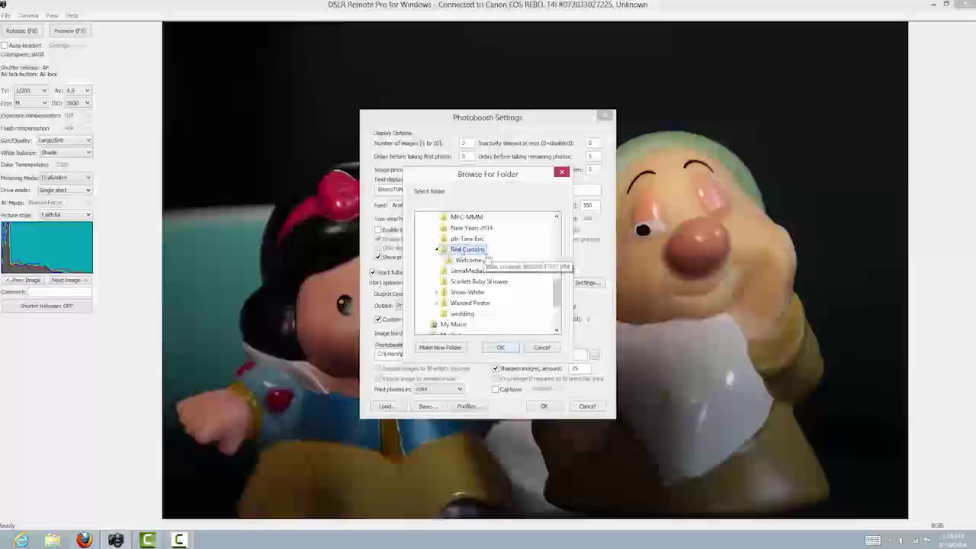
{"action": "left_click", "coordinate": [500, 347]}
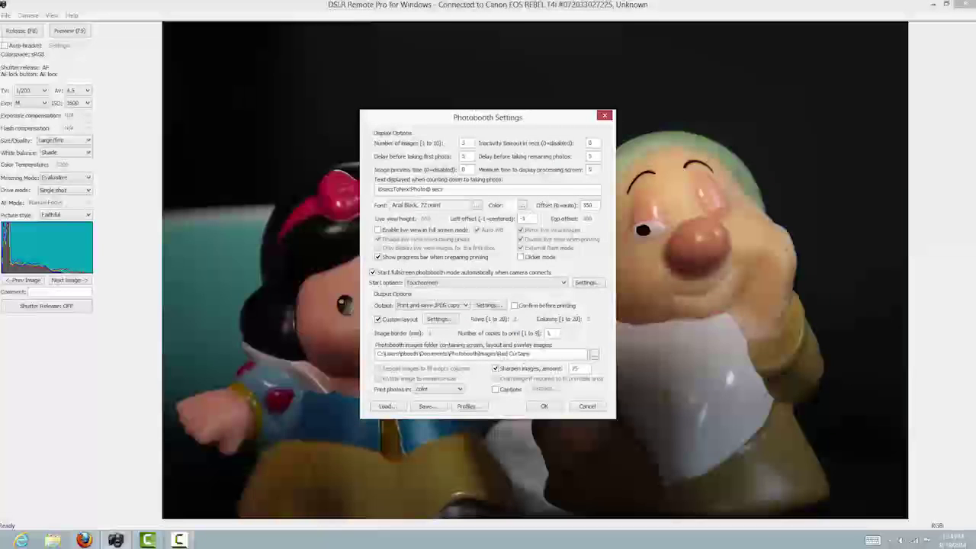
{"action": "left_click", "coordinate": [544, 406]}
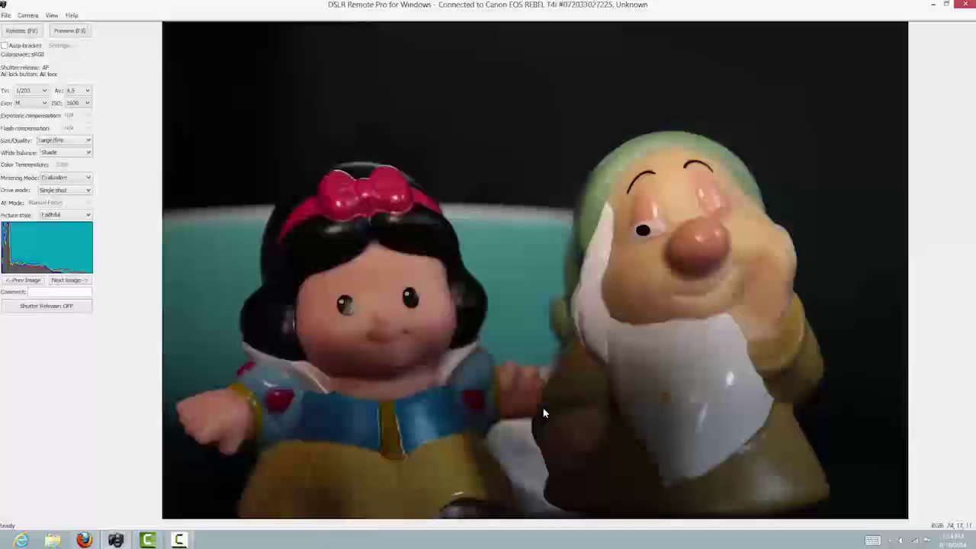
Test full-screen photobooth mode, exit it with Esc, then open File Explorer at Libraries
{"action": "left_click", "coordinate": [6, 15]}
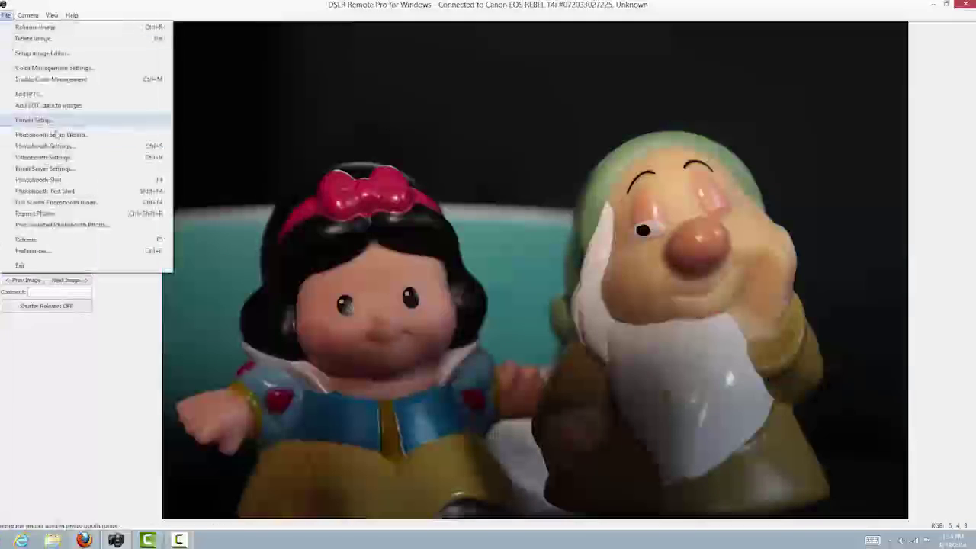
{"action": "left_click", "coordinate": [58, 202]}
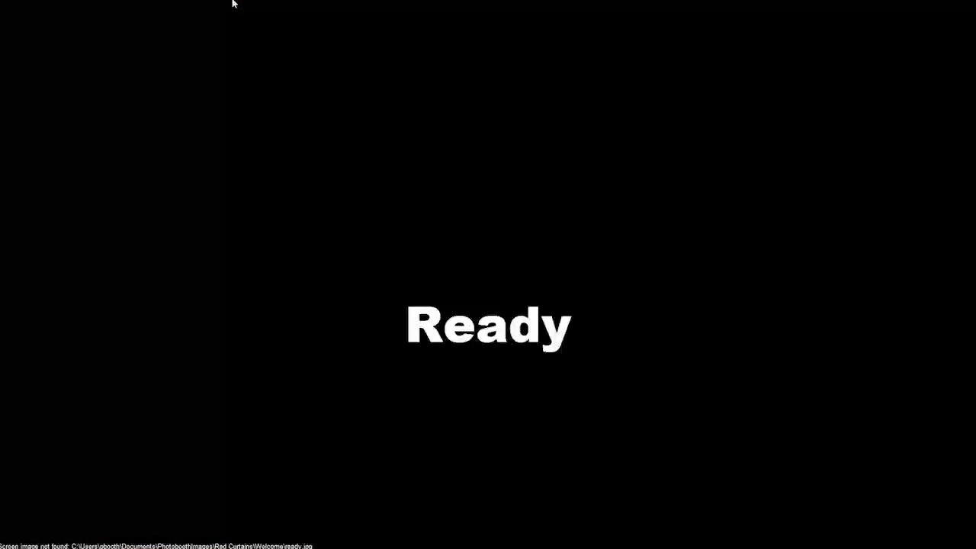
{"action": "key", "text": "Escape"}
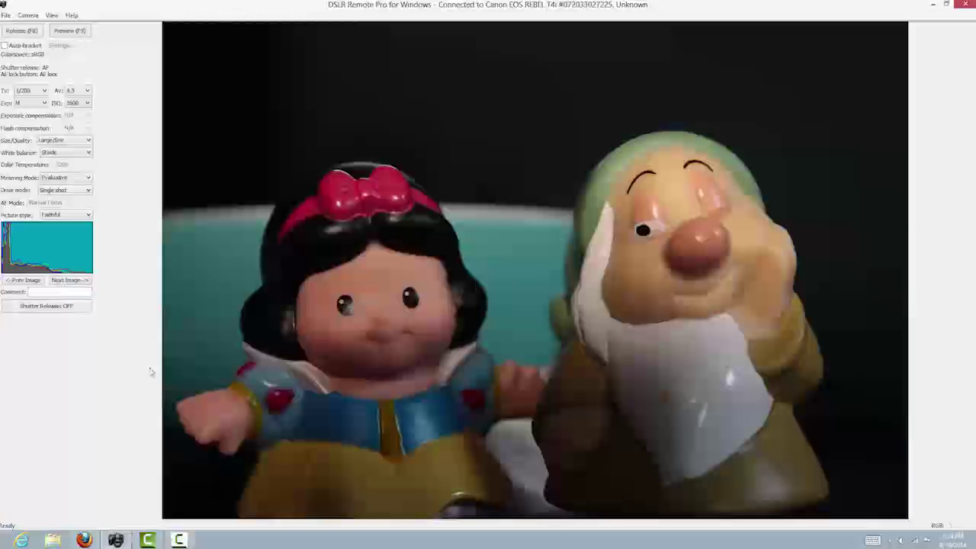
{"action": "left_click", "coordinate": [51, 540]}
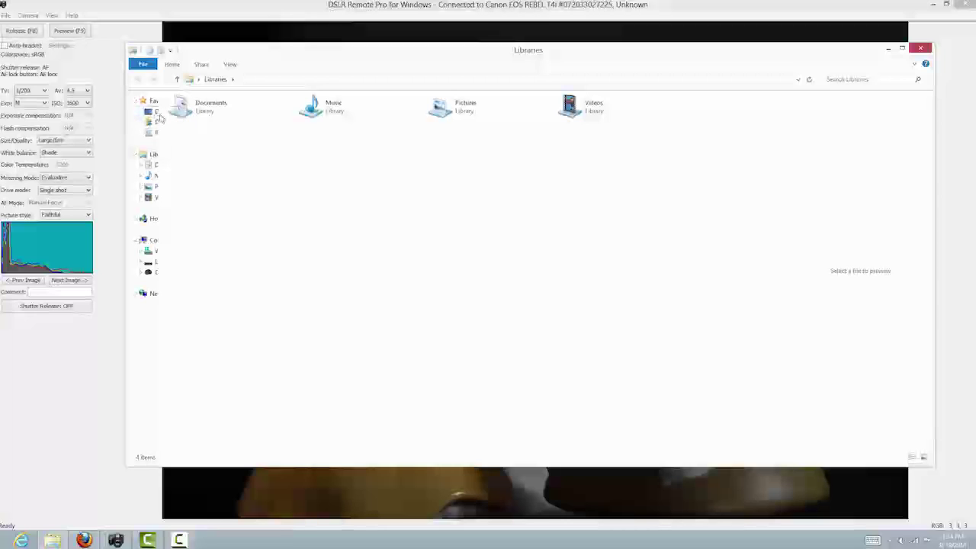
Navigate to Documents > PhotoboothImages > Red Curtains > Welcome
{"action": "left_click", "coordinate": [162, 165]}
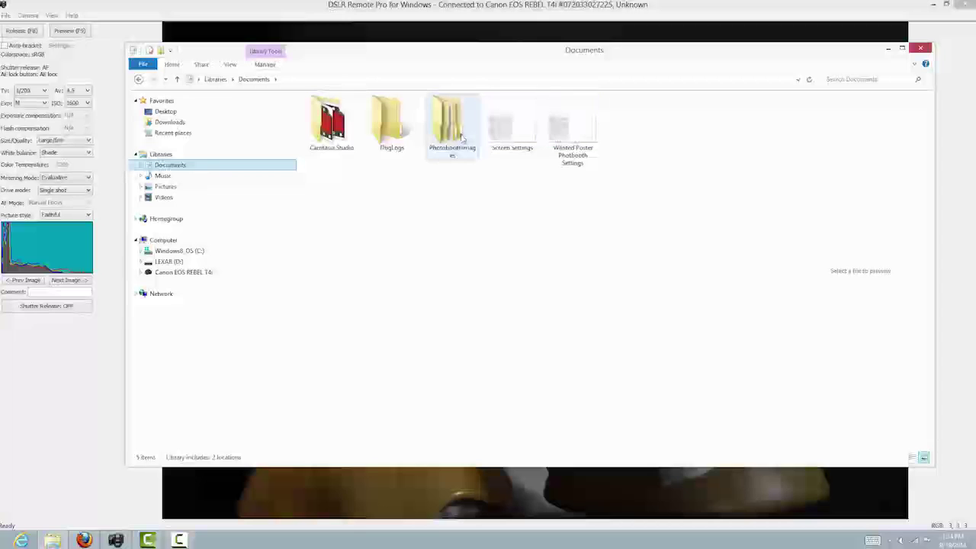
{"action": "left_click", "coordinate": [462, 138]}
{"action": "double_click", "coordinate": [462, 138]}
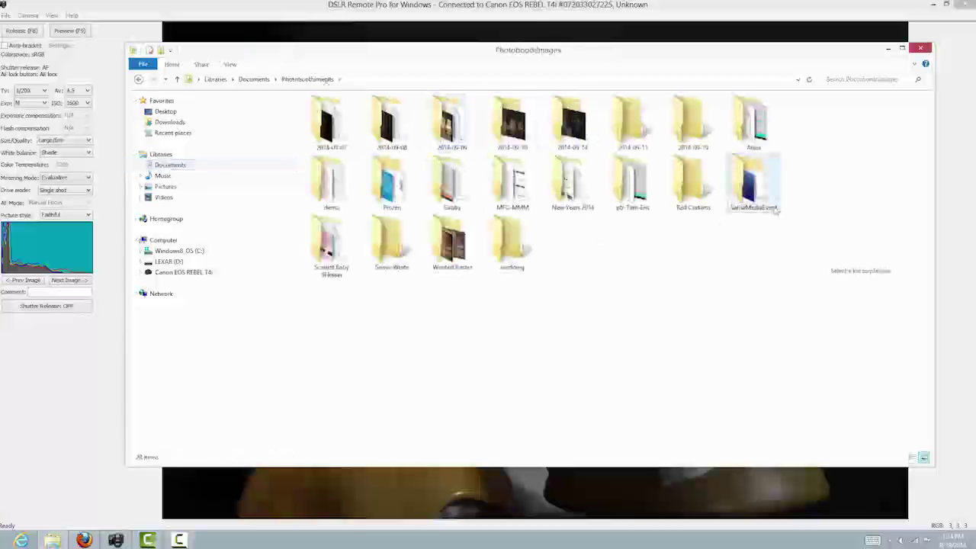
{"action": "double_click", "coordinate": [694, 196]}
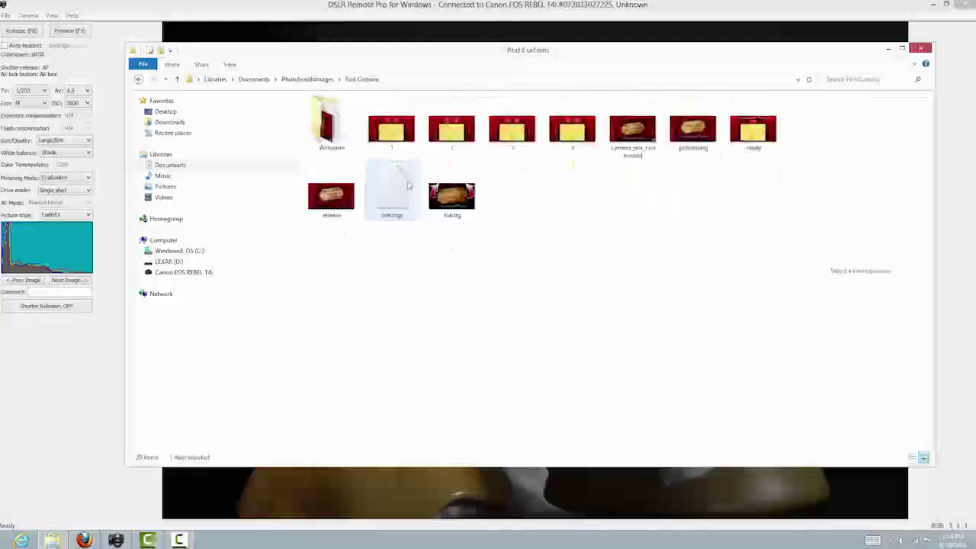
{"action": "double_click", "coordinate": [329, 144]}
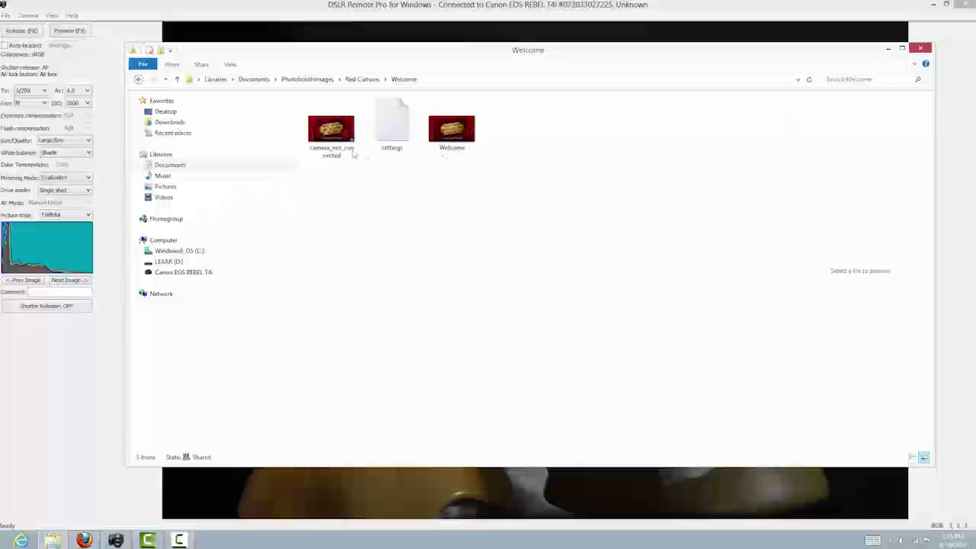
Rename the Welcome image to 'ready'
{"action": "left_click", "coordinate": [454, 147]}
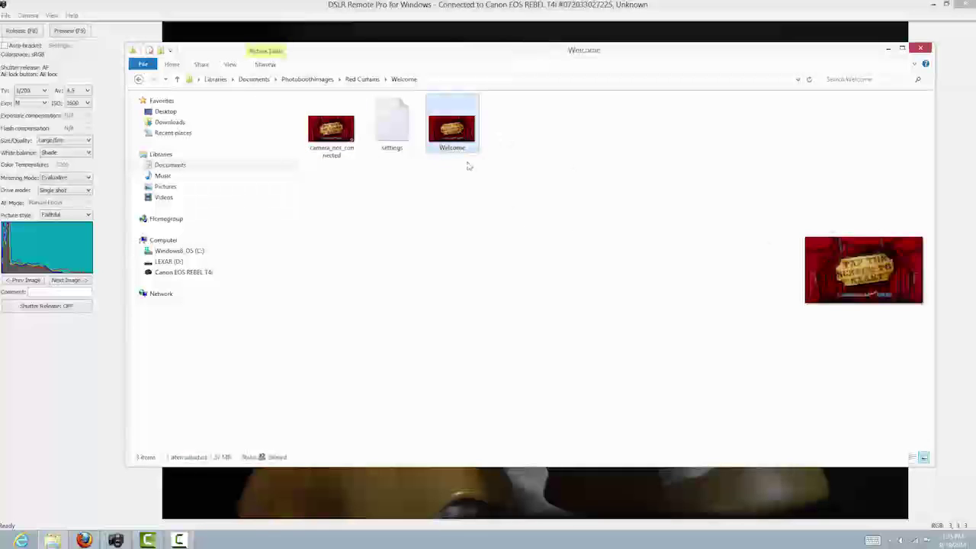
{"action": "left_click", "coordinate": [462, 151]}
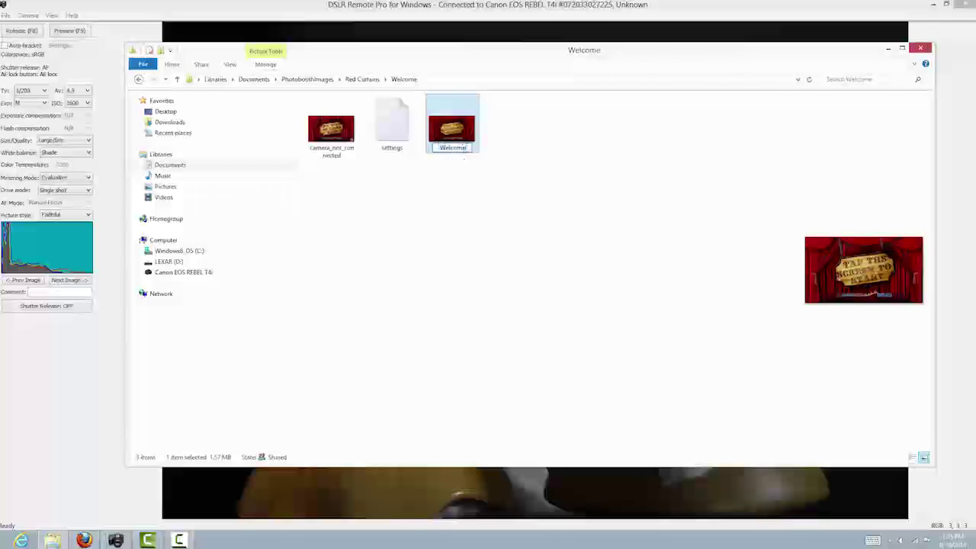
{"action": "type", "text": "ready"}
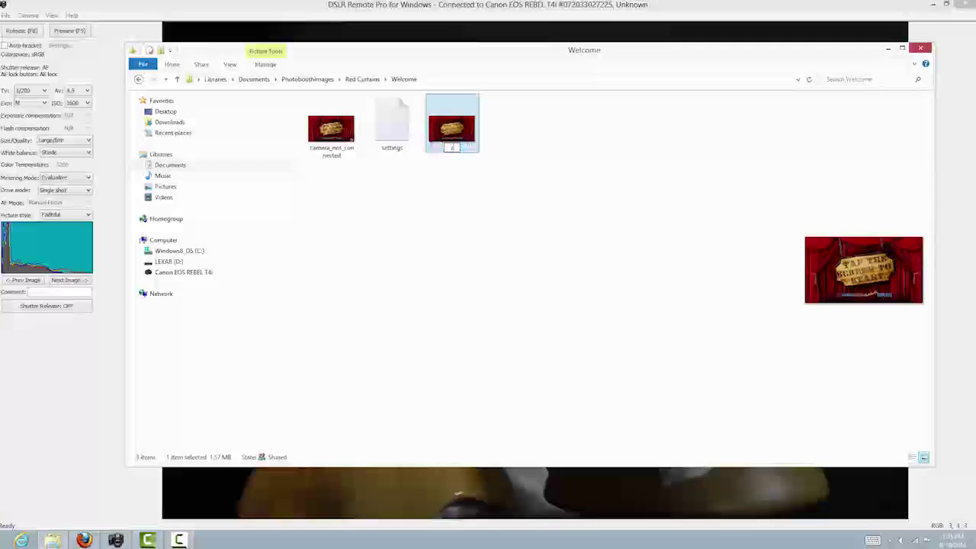
{"action": "key", "text": "BackSpace"}
{"action": "key", "text": "BackSpace"}
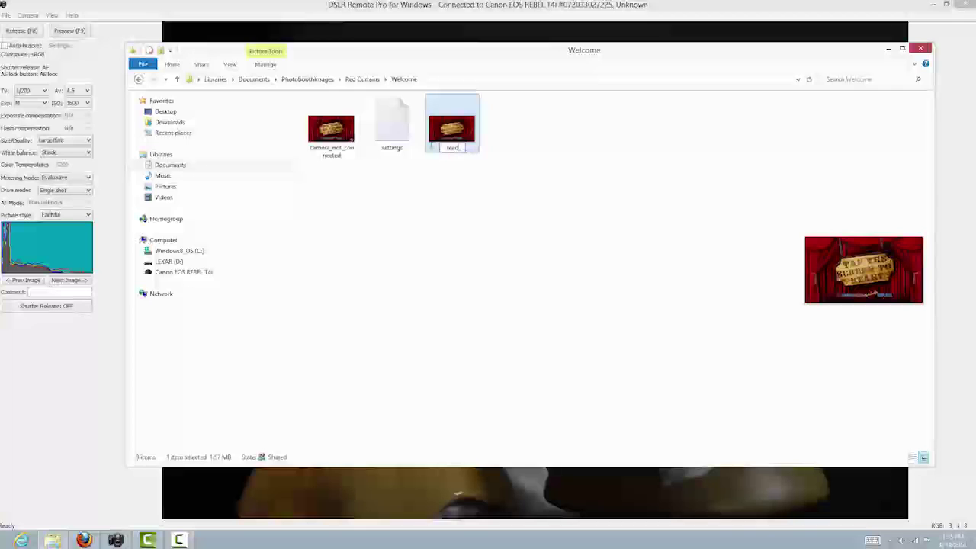
{"action": "key", "text": "Return"}
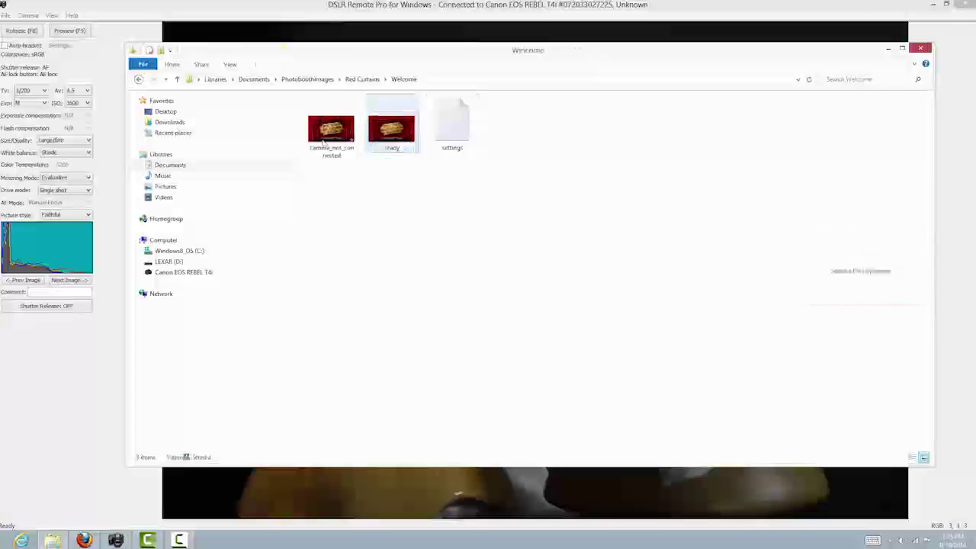
Close File Explorer and start full-screen photobooth mode, dismissing the missing-images warning
{"action": "left_click", "coordinate": [920, 48]}
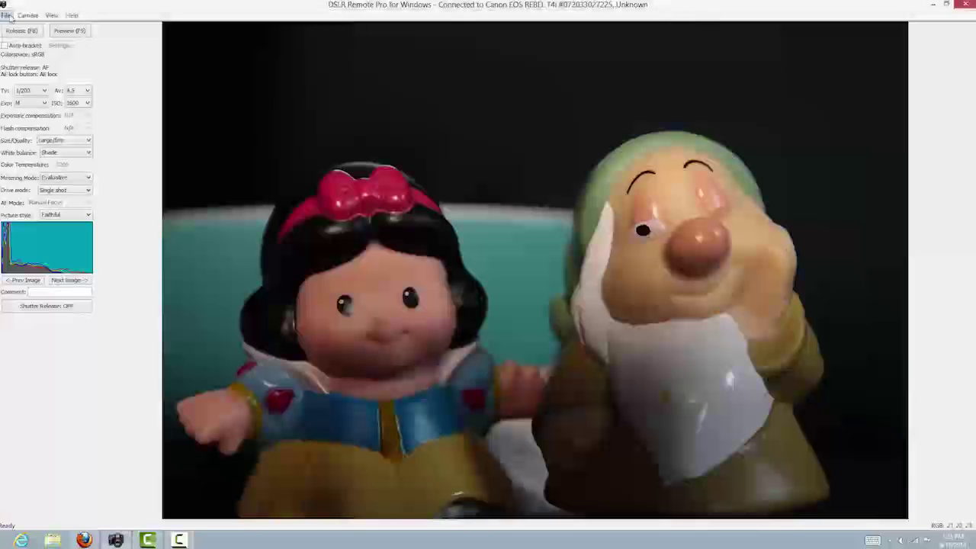
{"action": "left_click", "coordinate": [7, 15]}
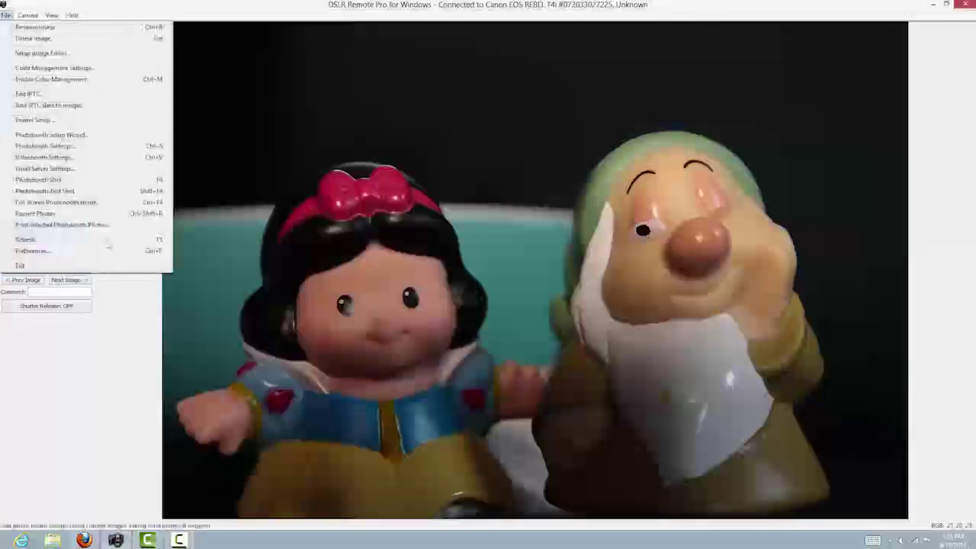
{"action": "left_click", "coordinate": [90, 202]}
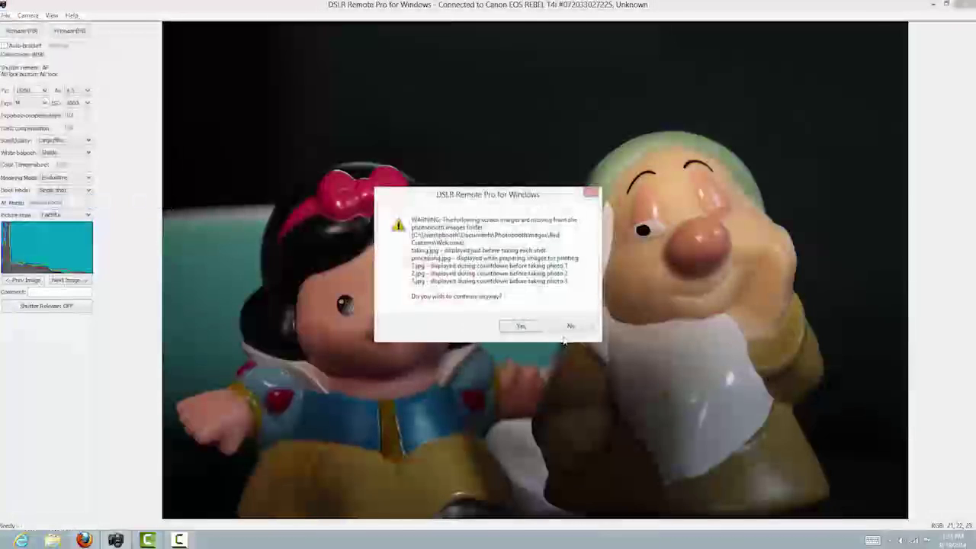
{"action": "left_click", "coordinate": [520, 326]}
Retry full-screen photobooth mode and decline when taking.jpg, processing.jpg and 1-3.jpg are missing
{"action": "left_click", "coordinate": [7, 16]}
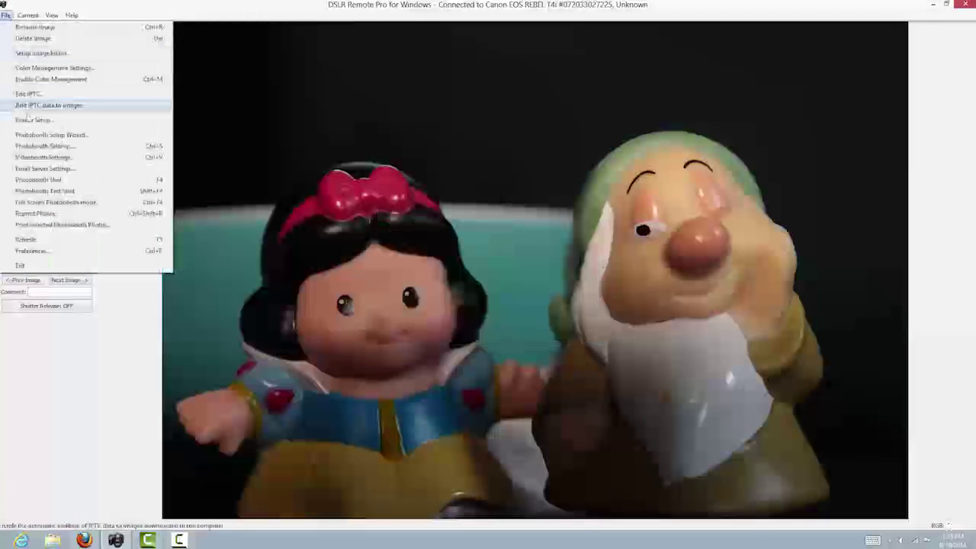
{"action": "left_click", "coordinate": [58, 202]}
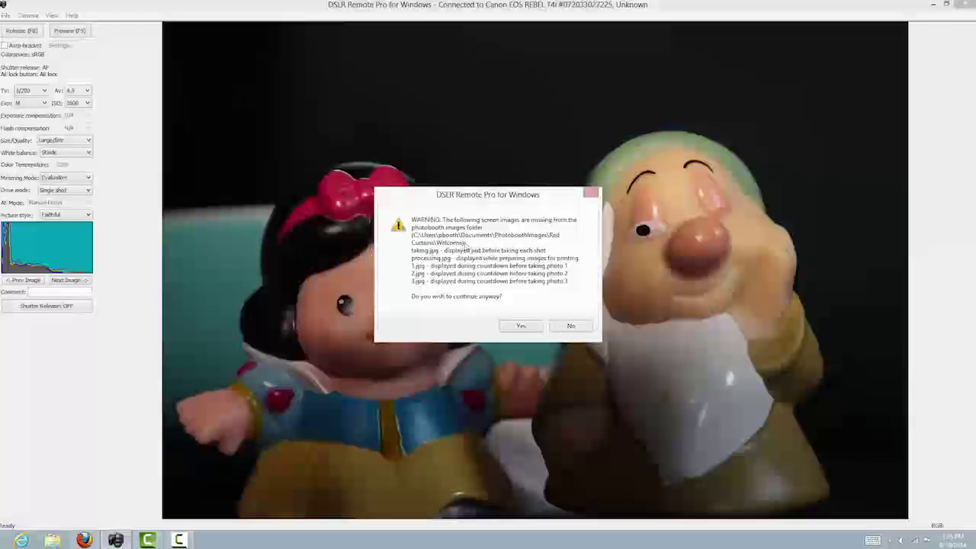
{"action": "left_click", "coordinate": [564, 326]}
Open Photobooth Settings and browse the images folder without changing it
{"action": "left_click", "coordinate": [5, 16]}
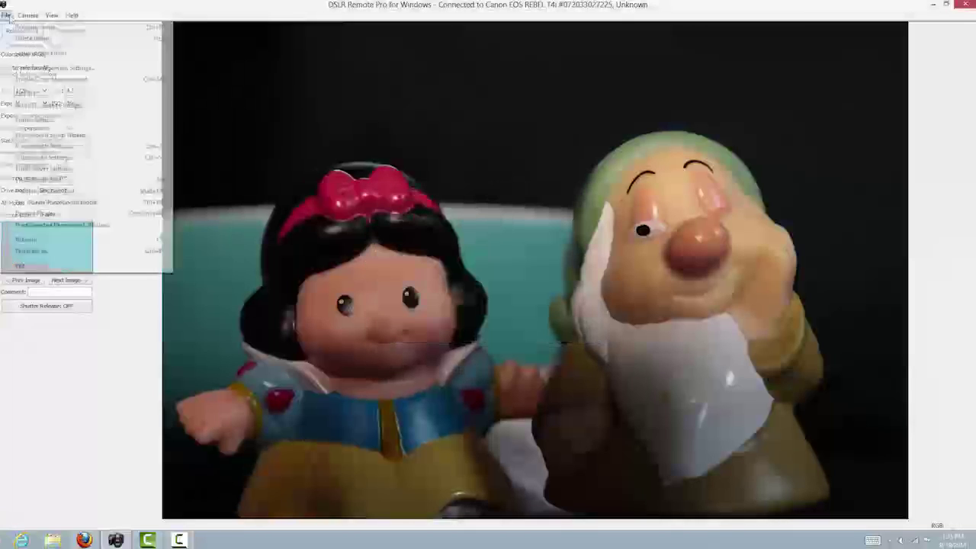
{"action": "left_click", "coordinate": [42, 147]}
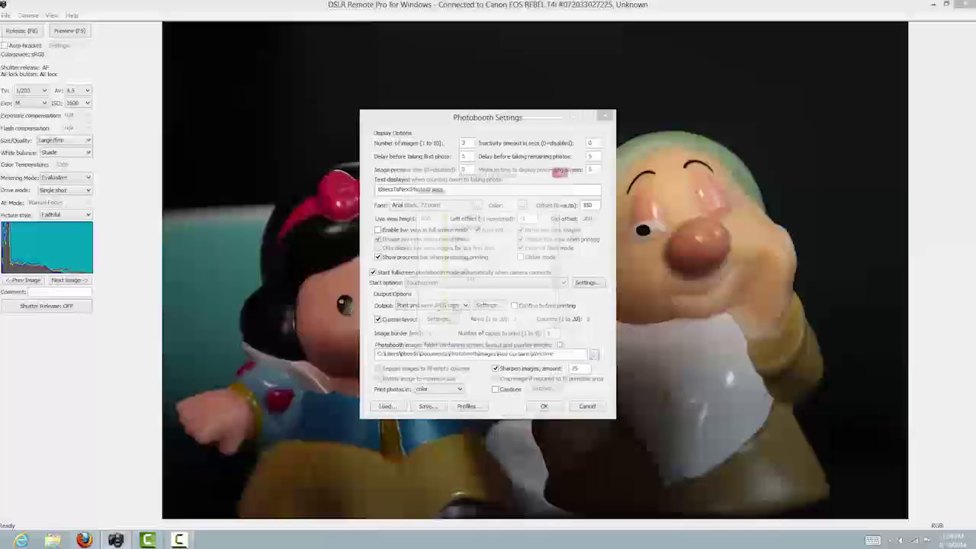
{"action": "left_click", "coordinate": [594, 356]}
{"action": "scroll", "coordinate": [546, 291], "scroll_direction": "down", "scroll_amount": 2}
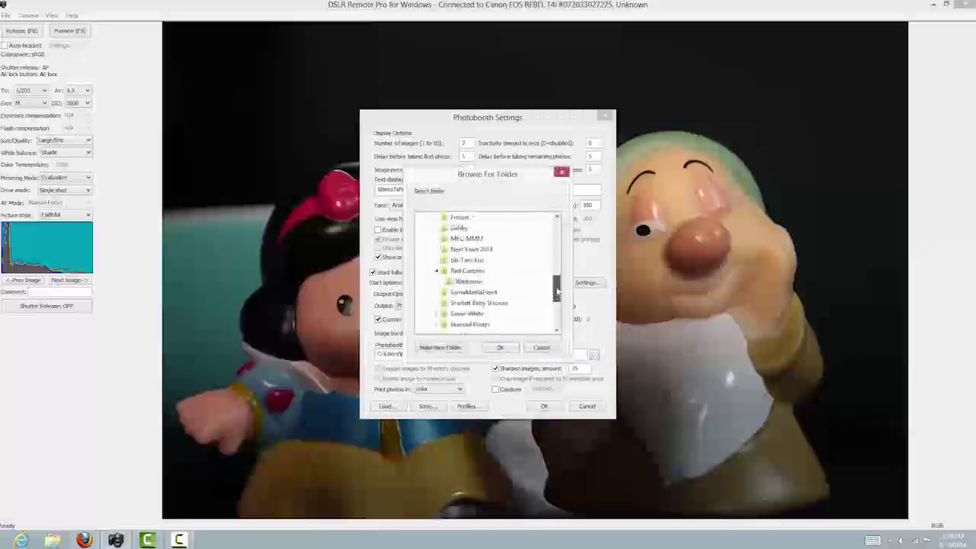
{"action": "left_click", "coordinate": [542, 348]}
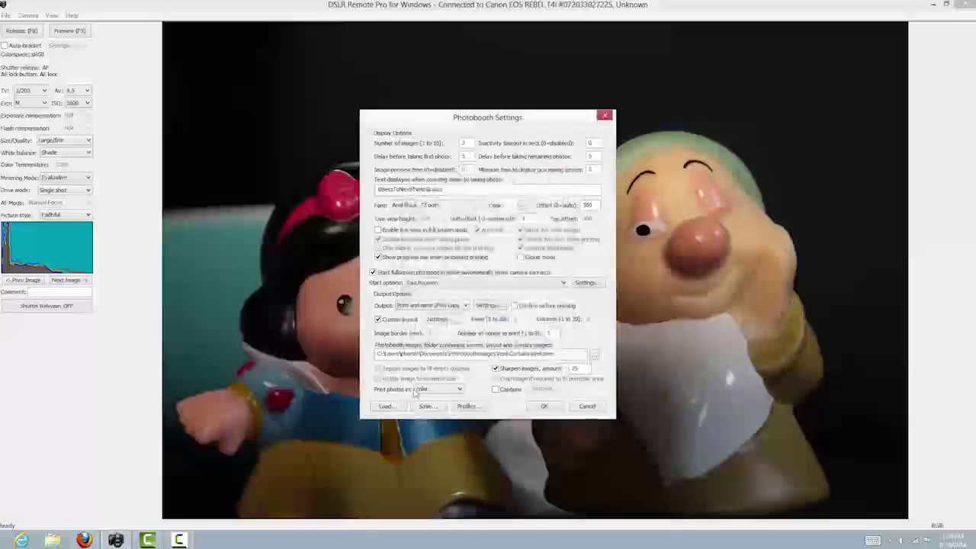
Load the Red Curtains settings.xml, accept it, and launch full-screen photobooth mode
{"action": "left_click", "coordinate": [391, 411]}
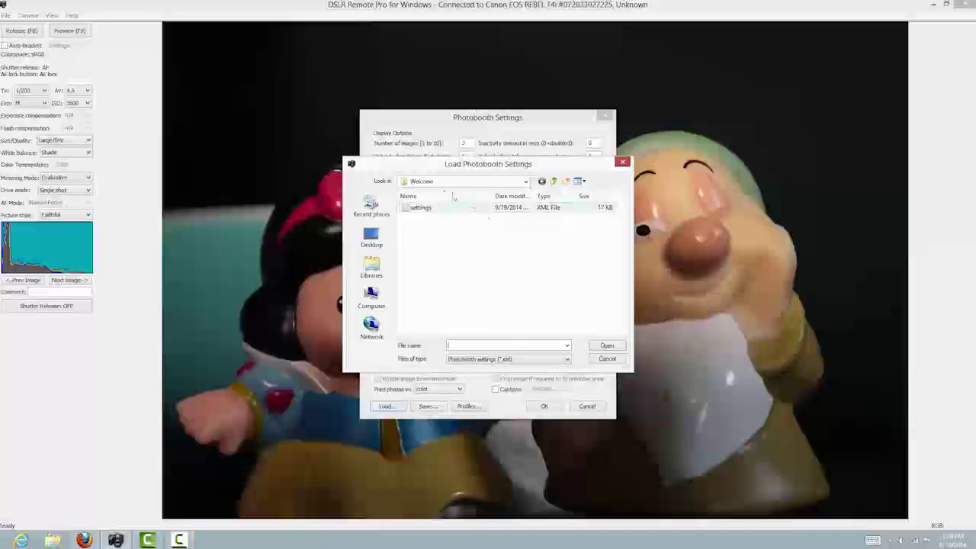
{"action": "left_click", "coordinate": [553, 180]}
{"action": "left_click", "coordinate": [421, 217]}
{"action": "left_click", "coordinate": [606, 346]}
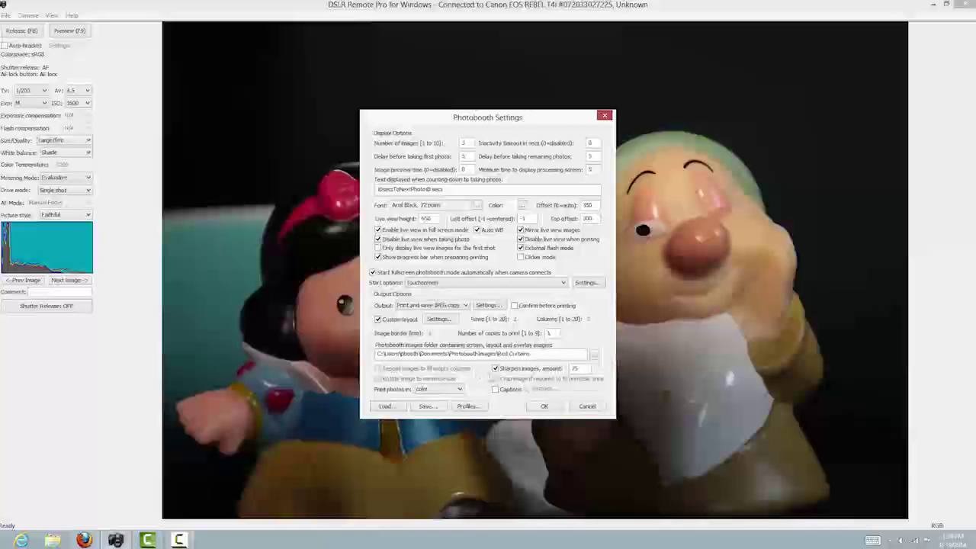
{"action": "left_click", "coordinate": [540, 409]}
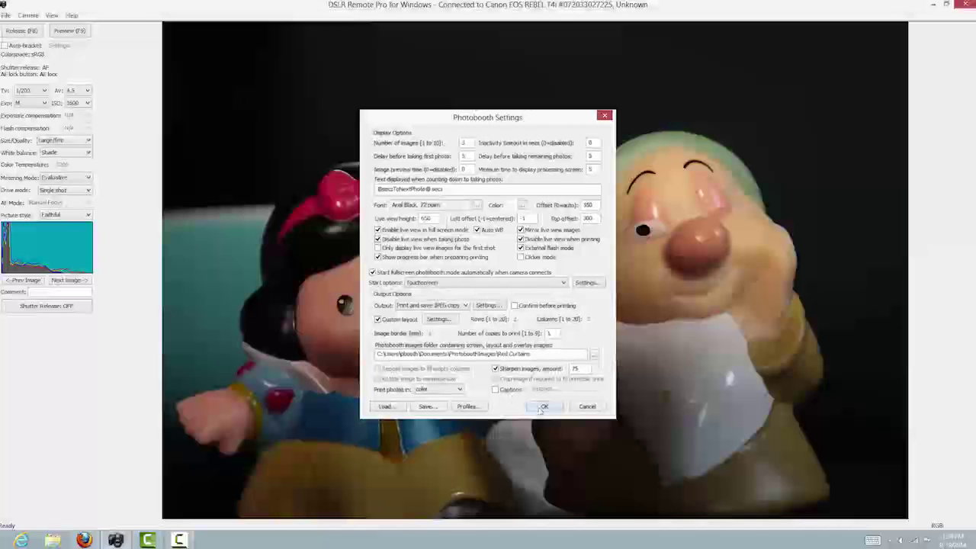
{"action": "left_click", "coordinate": [7, 15]}
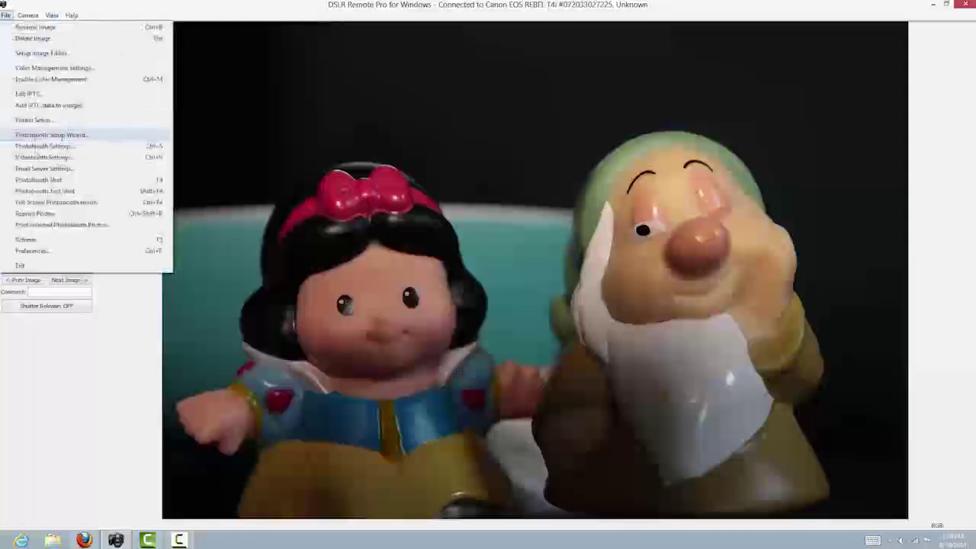
{"action": "left_click", "coordinate": [42, 203]}
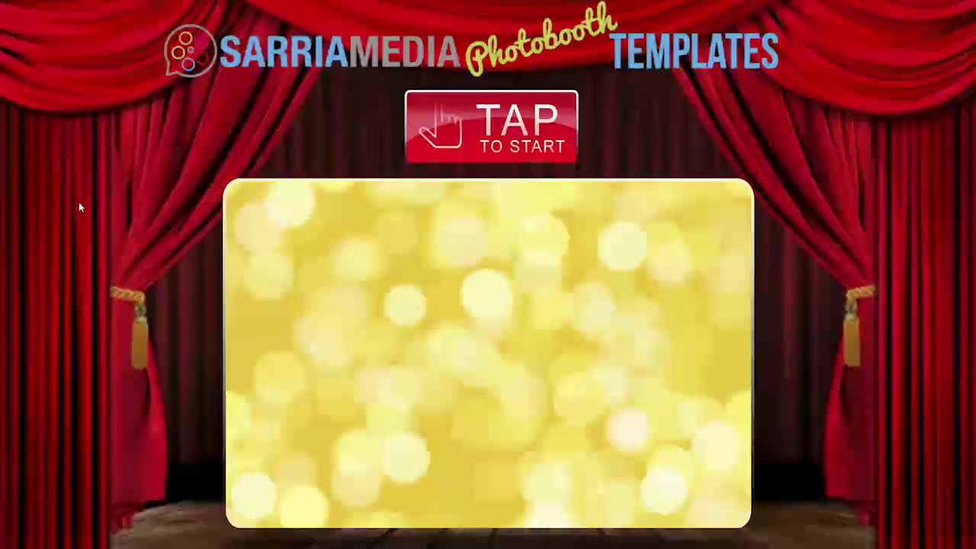